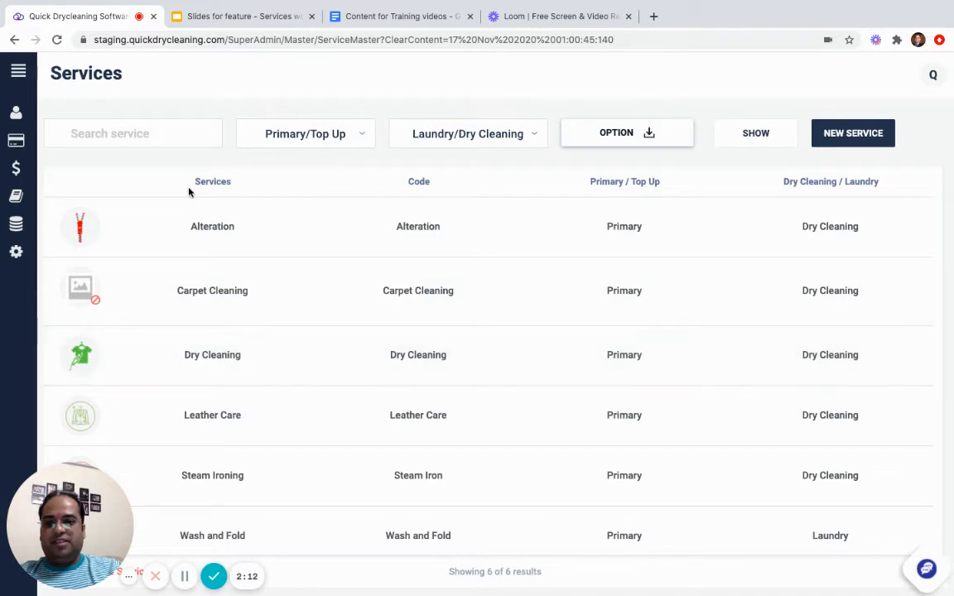
# Open the Dry Cleaning service for editing and bring up its store-level service workflow configuration
pyautogui.moveTo(16, 217)
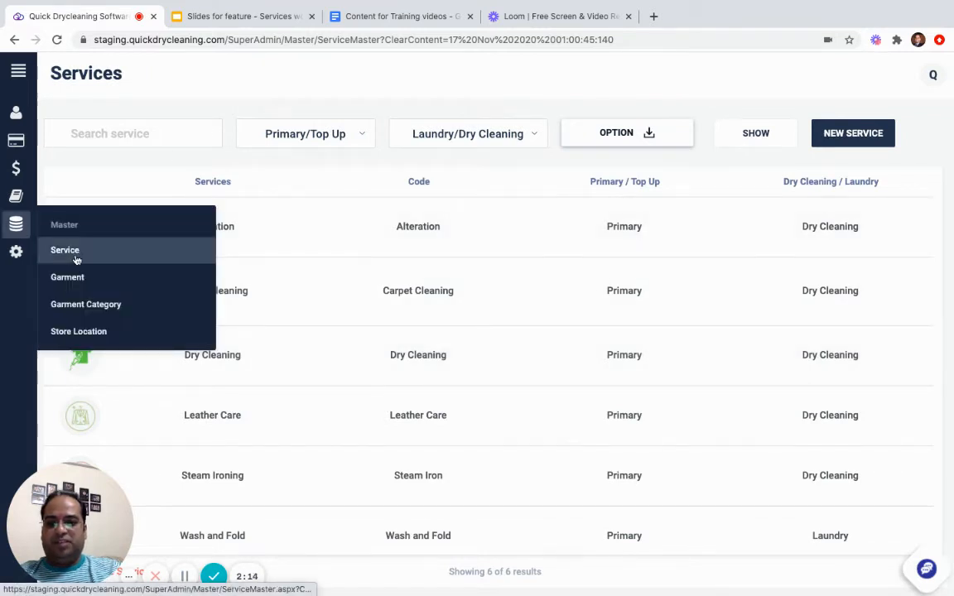
pyautogui.click(360, 360)
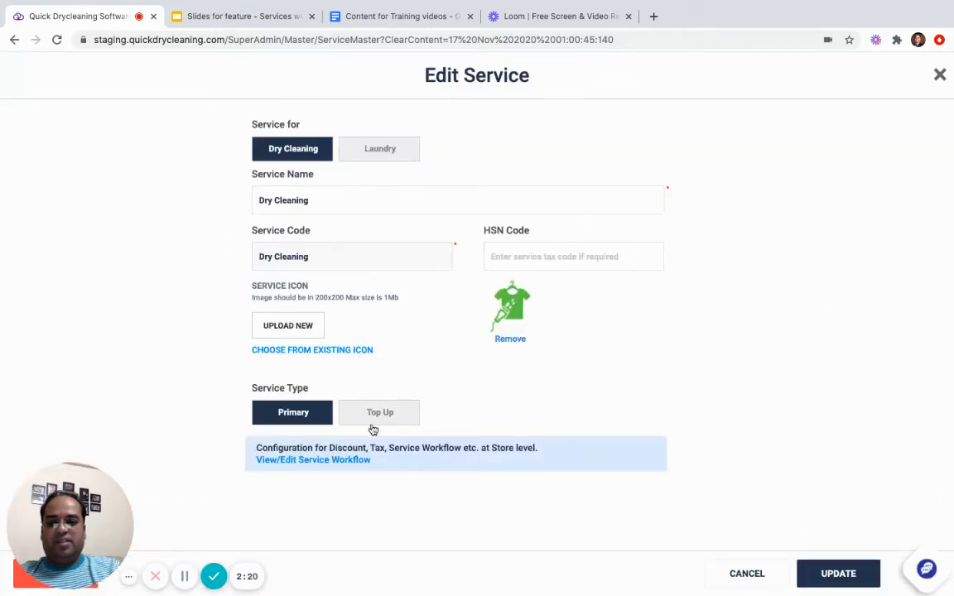
pyautogui.click(336, 460)
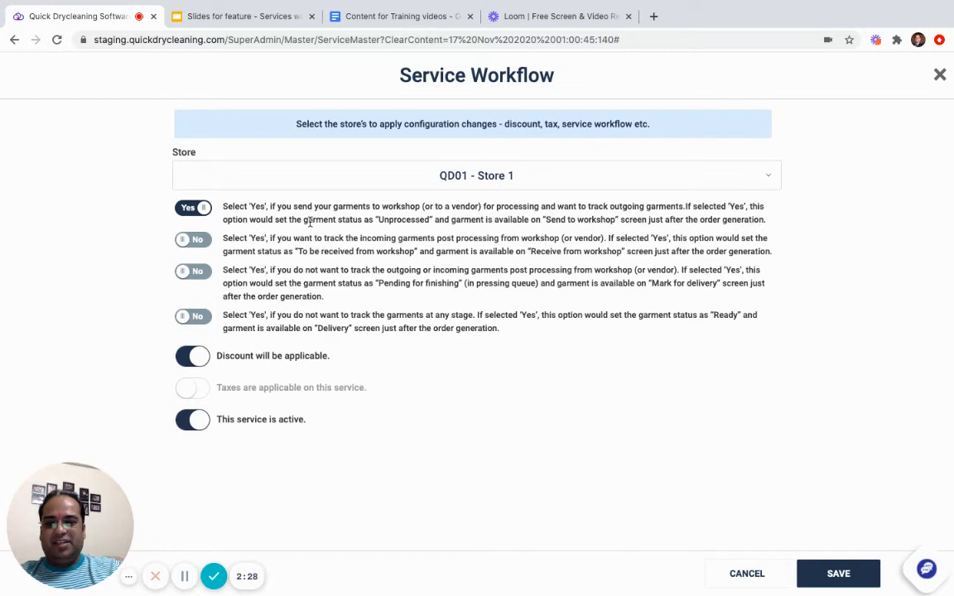
# Examine the four garment-tracking options of the Dry Cleaning workflow, including the garment status and screen each one assigns after order generation
pyautogui.doubleClick(309, 286)
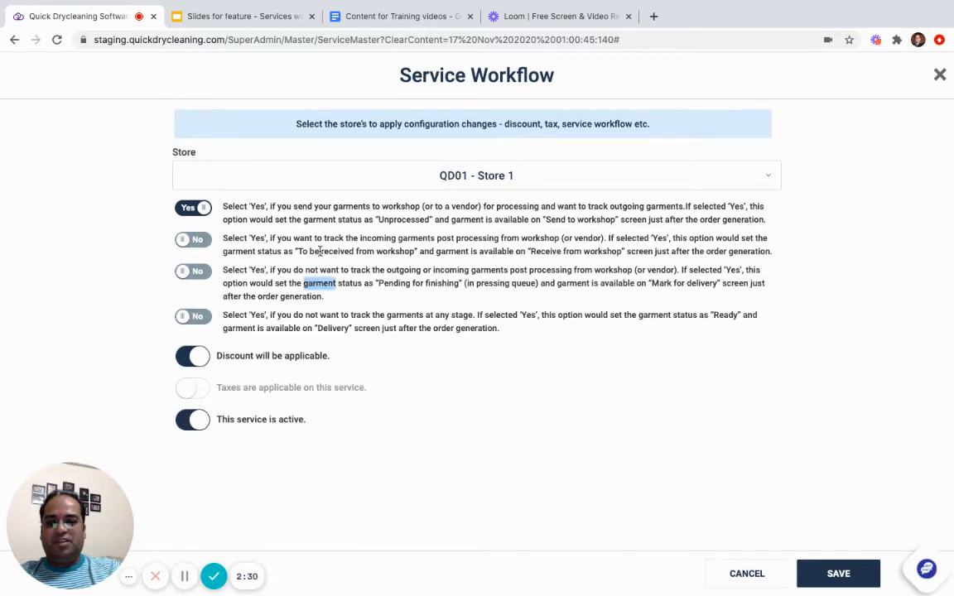
pyautogui.doubleClick(324, 251)
pyautogui.doubleClick(320, 219)
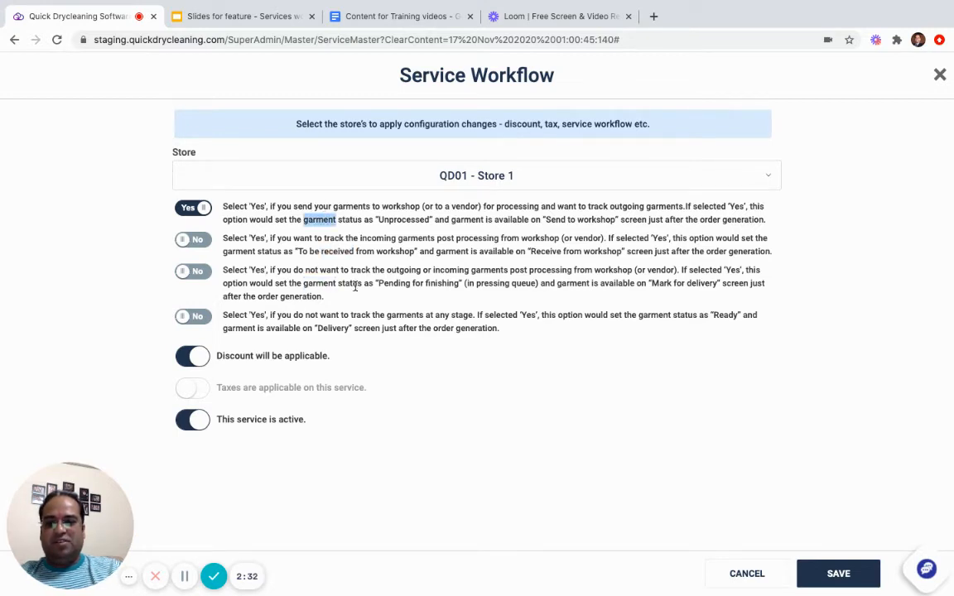
pyautogui.tripleClick(420, 328)
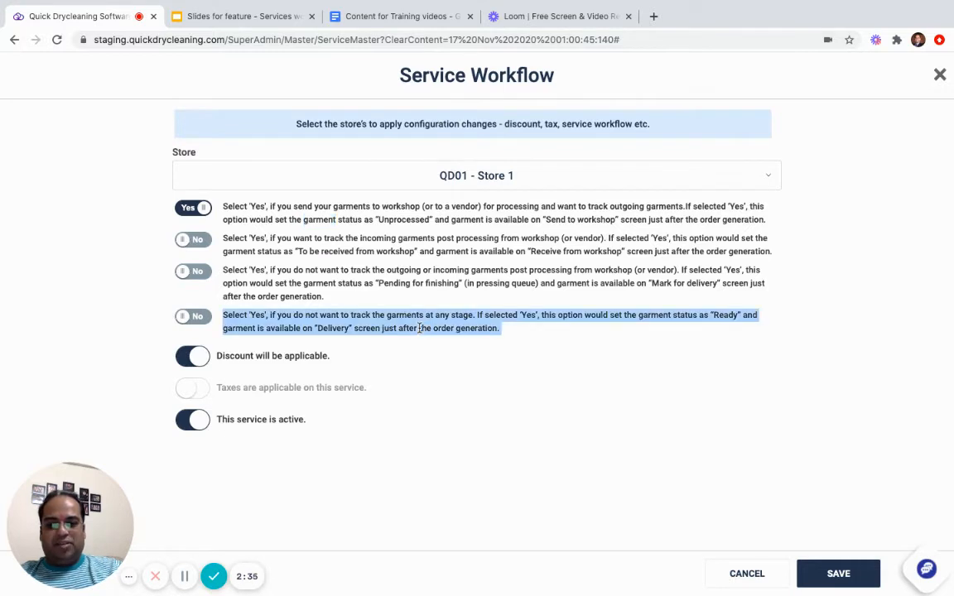
pyautogui.tripleClick(423, 282)
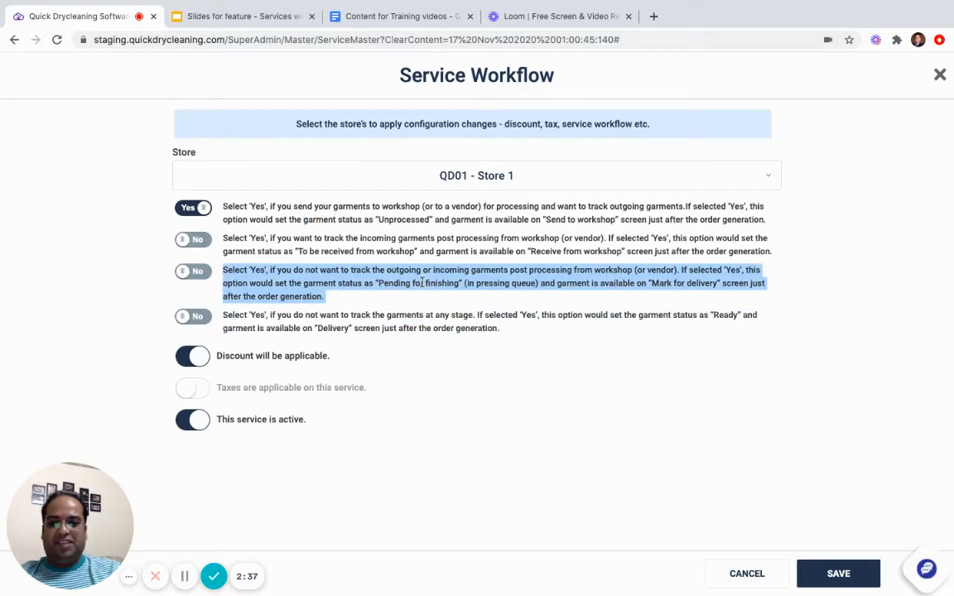
pyautogui.doubleClick(386, 251)
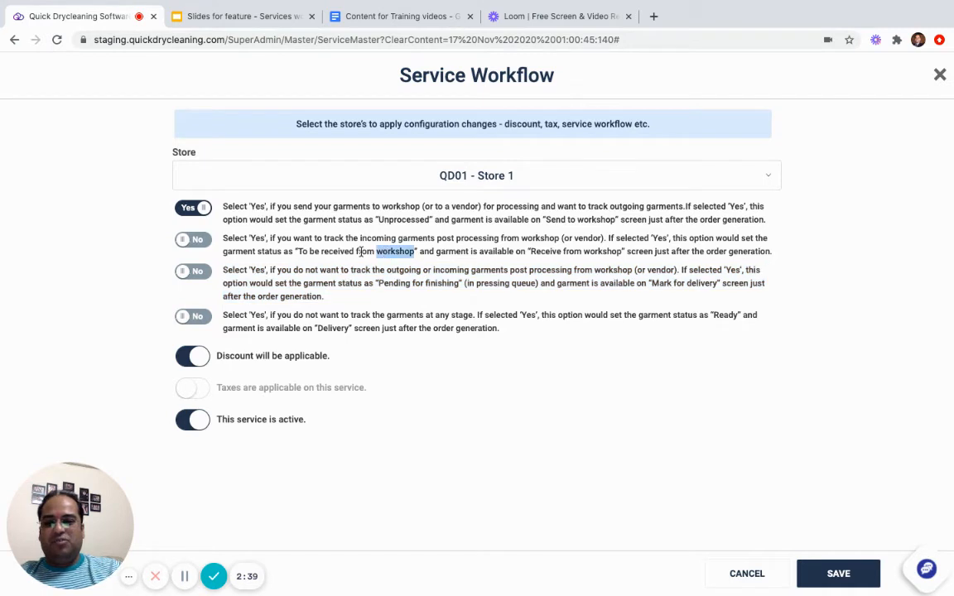
pyautogui.doubleClick(405, 219)
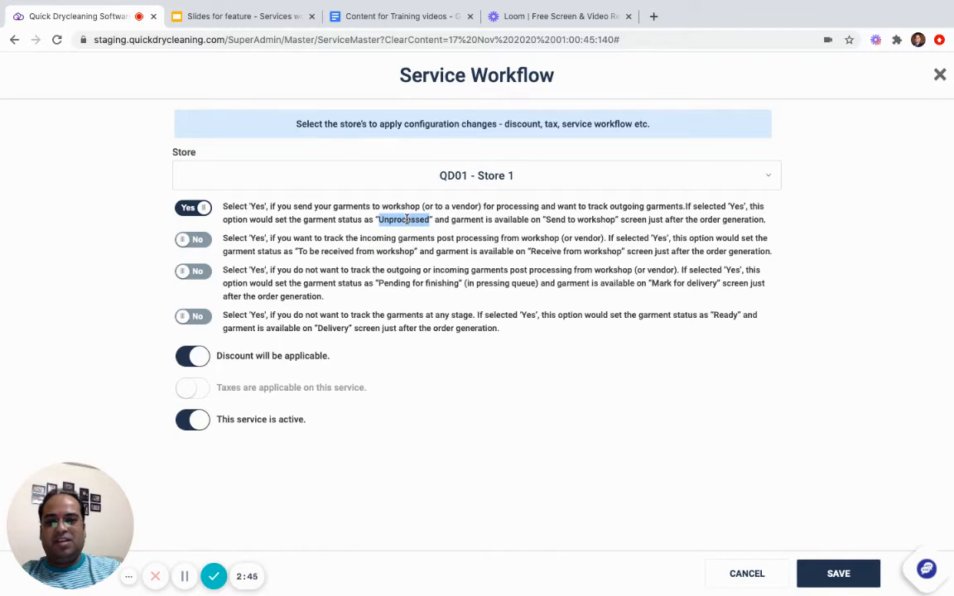
pyautogui.doubleClick(579, 219)
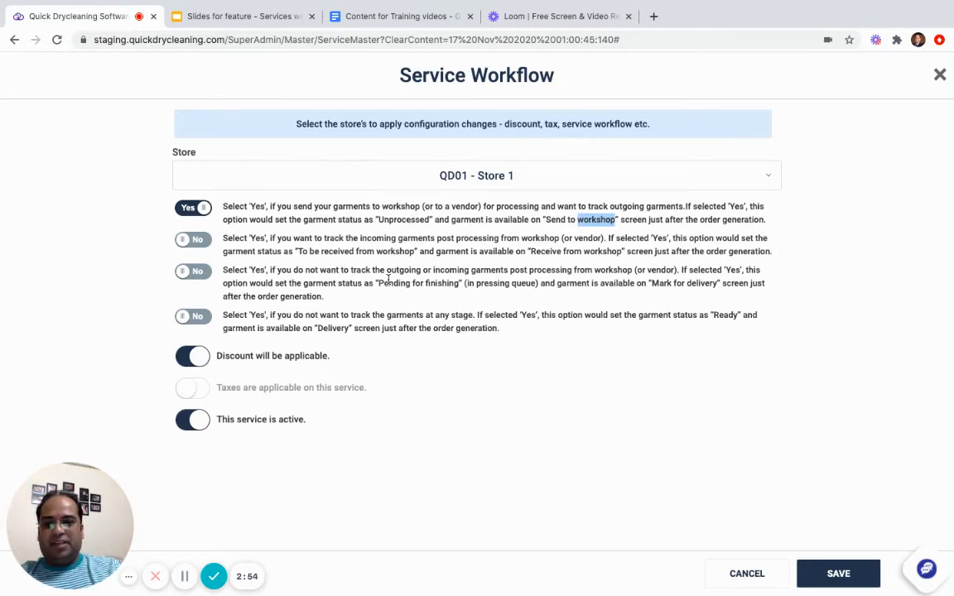
# Save the Dry Cleaning workflow with the "Send to workshop" option for all three stores, and update the service
pyautogui.click(825, 573)
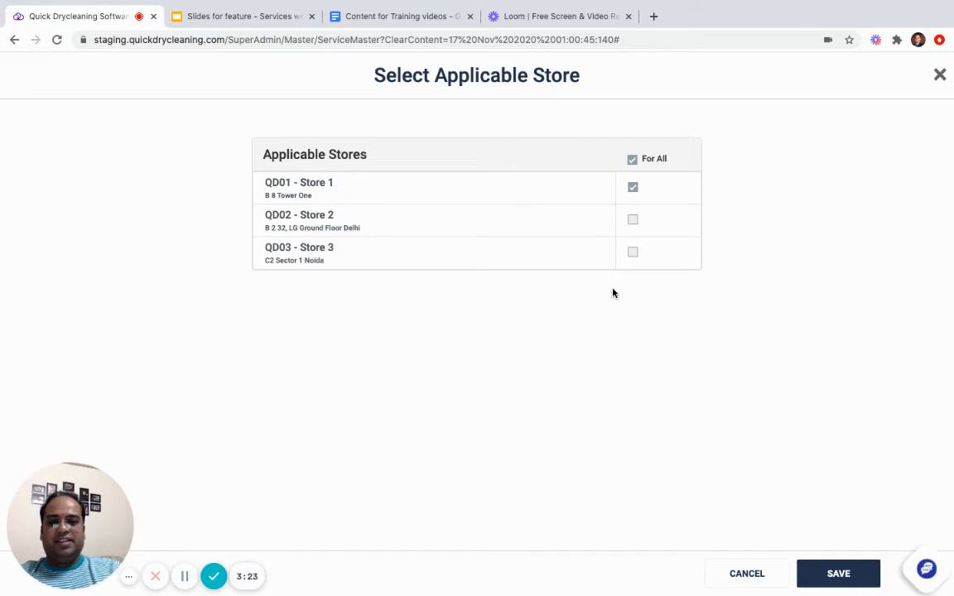
pyautogui.click(631, 160)
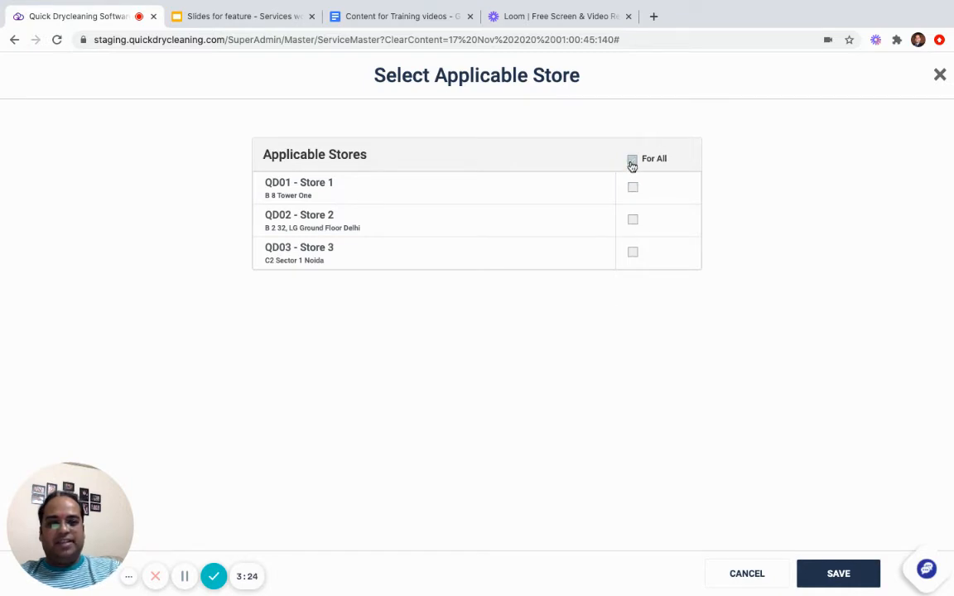
pyautogui.click(632, 161)
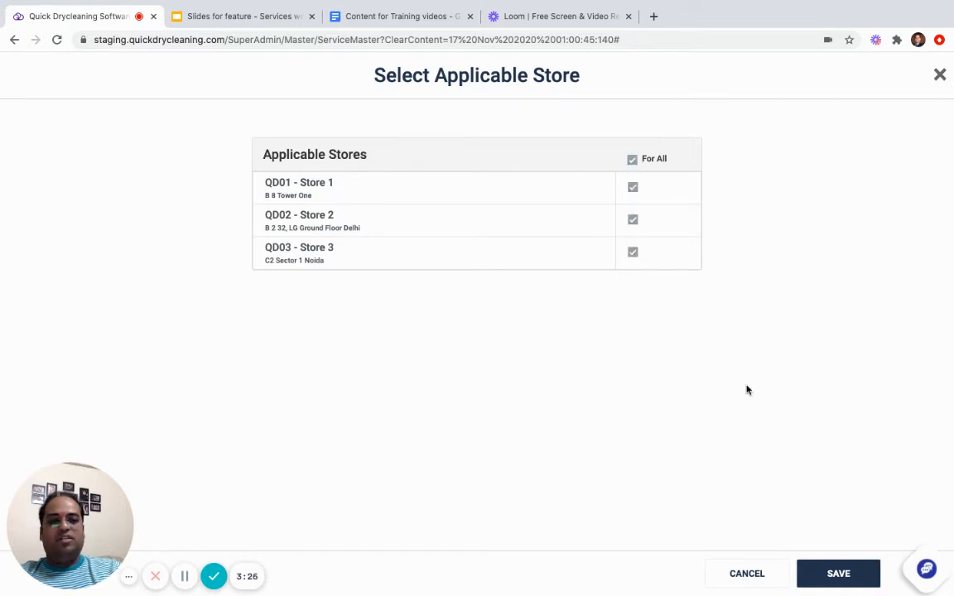
pyautogui.click(815, 576)
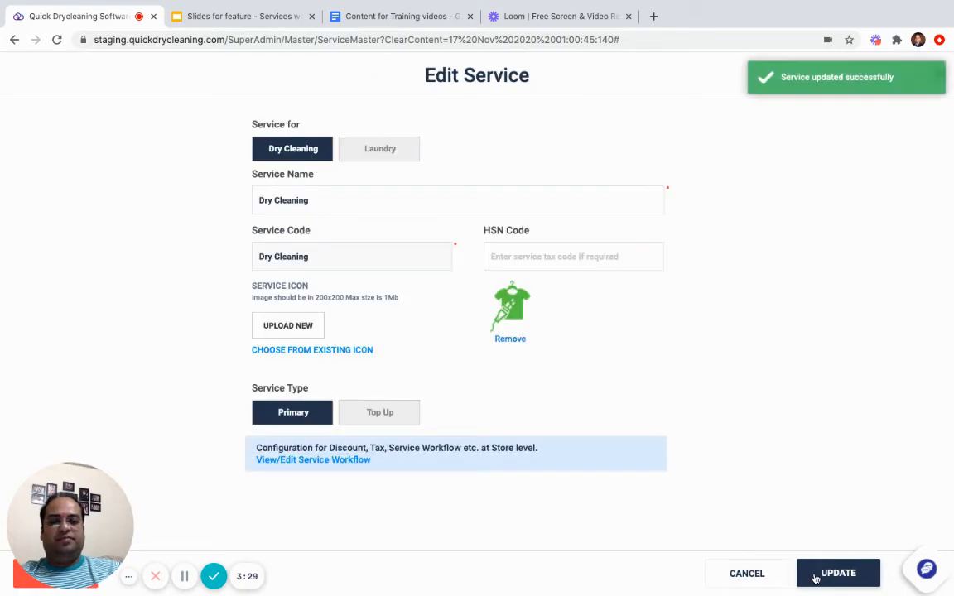
pyautogui.click(837, 573)
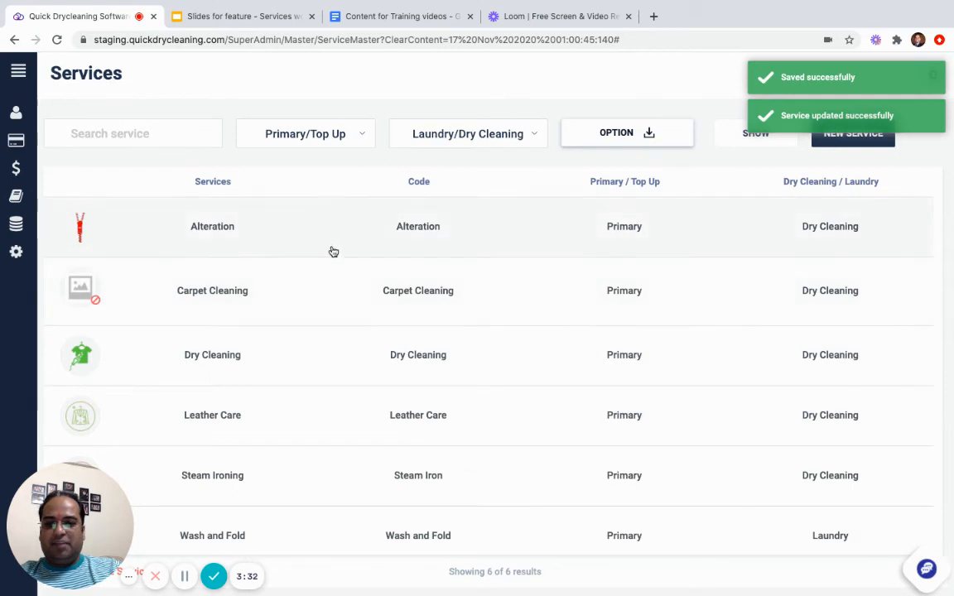
# Reopen the Dry Cleaning workflow, review the "Unprocessed" option, save the configuration for QD01 - Store 1 only, and update the service
pyautogui.click(298, 361)
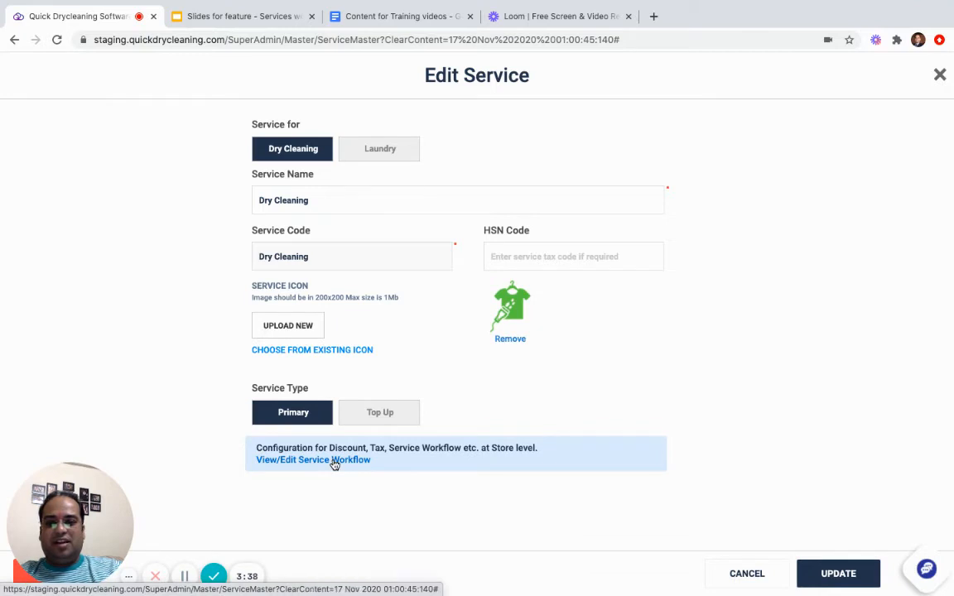
pyautogui.click(335, 461)
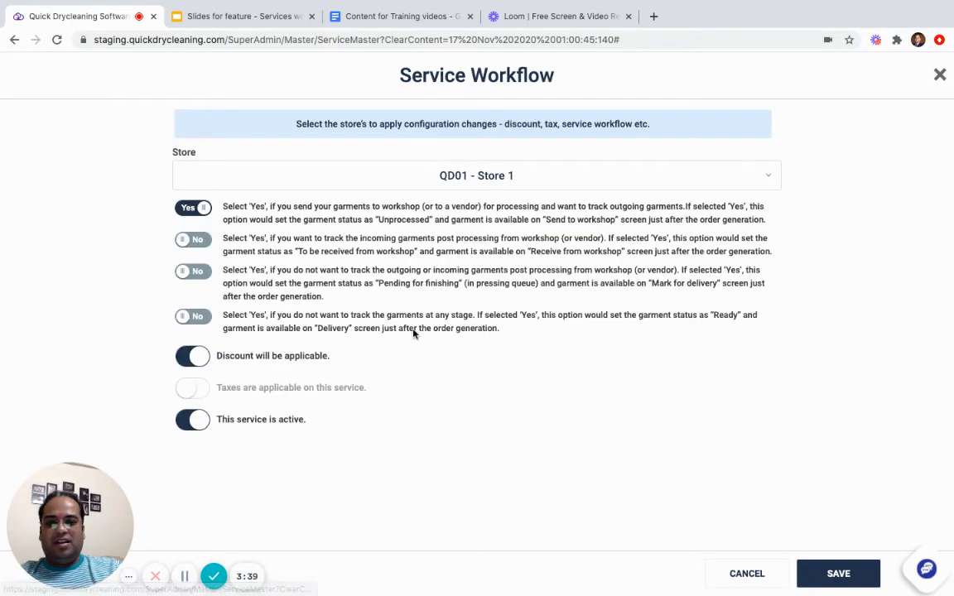
pyautogui.tripleClick(299, 218)
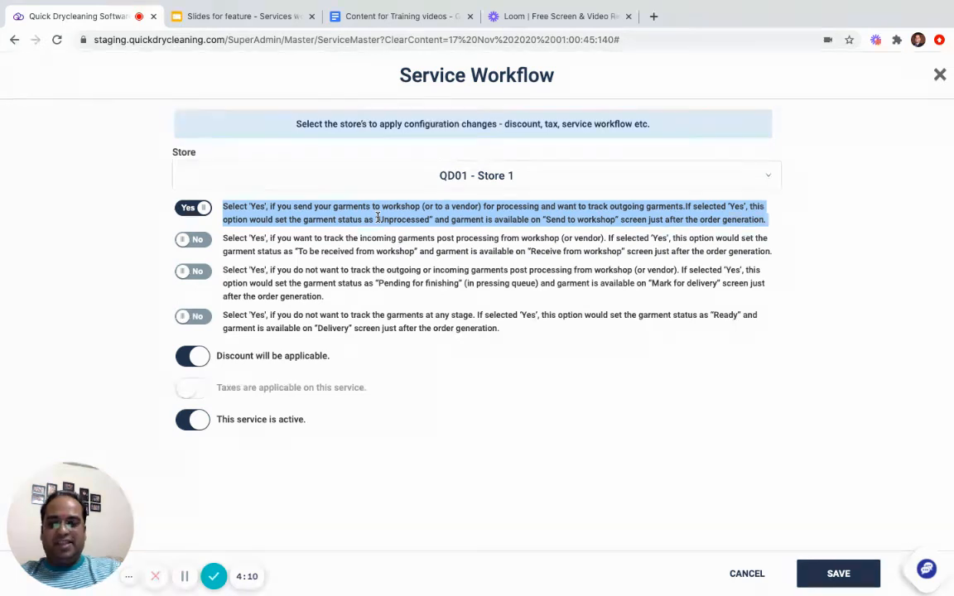
pyautogui.doubleClick(441, 220)
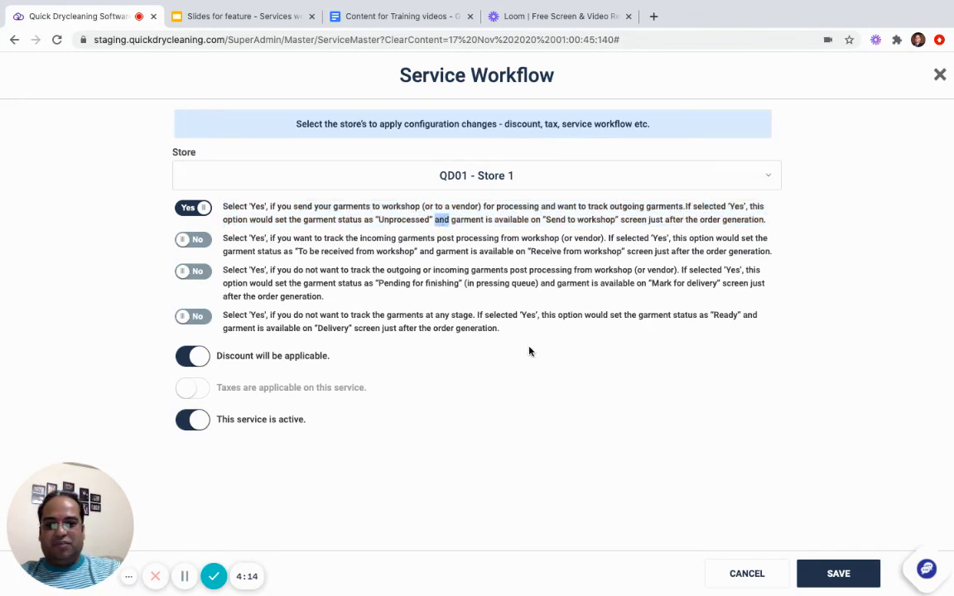
pyautogui.click(815, 578)
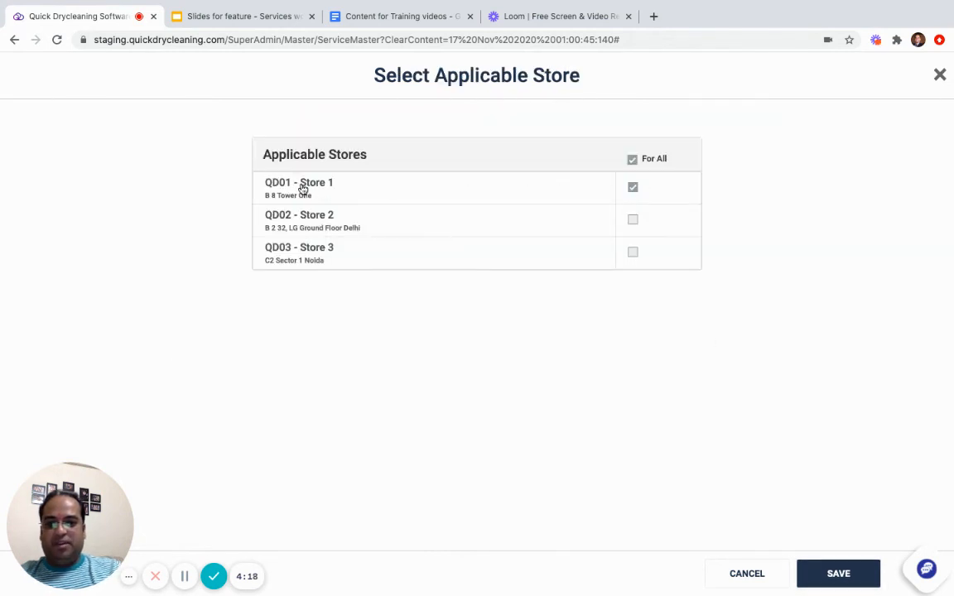
pyautogui.moveTo(302, 188); pyautogui.dragTo(336, 193)
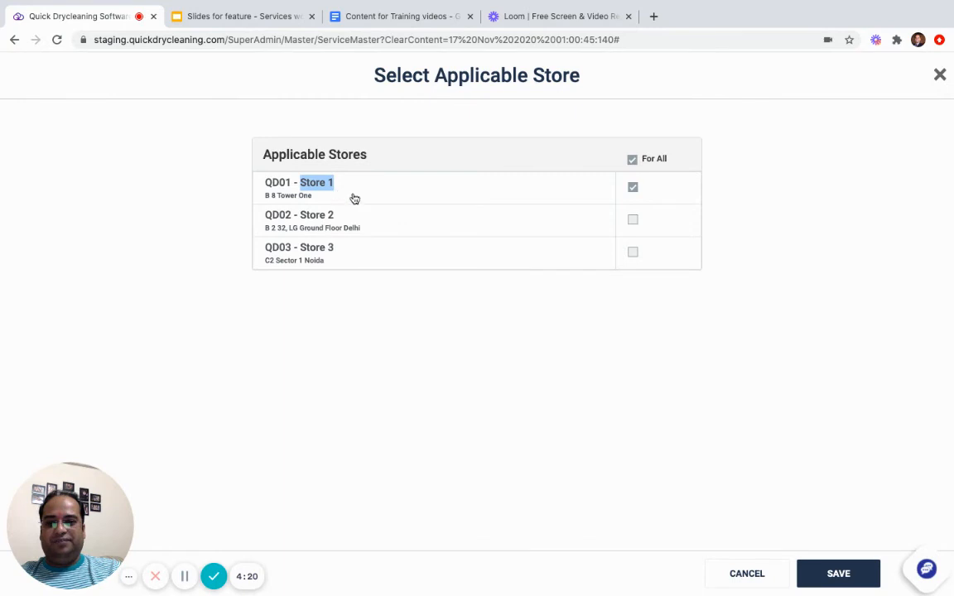
pyautogui.click(823, 572)
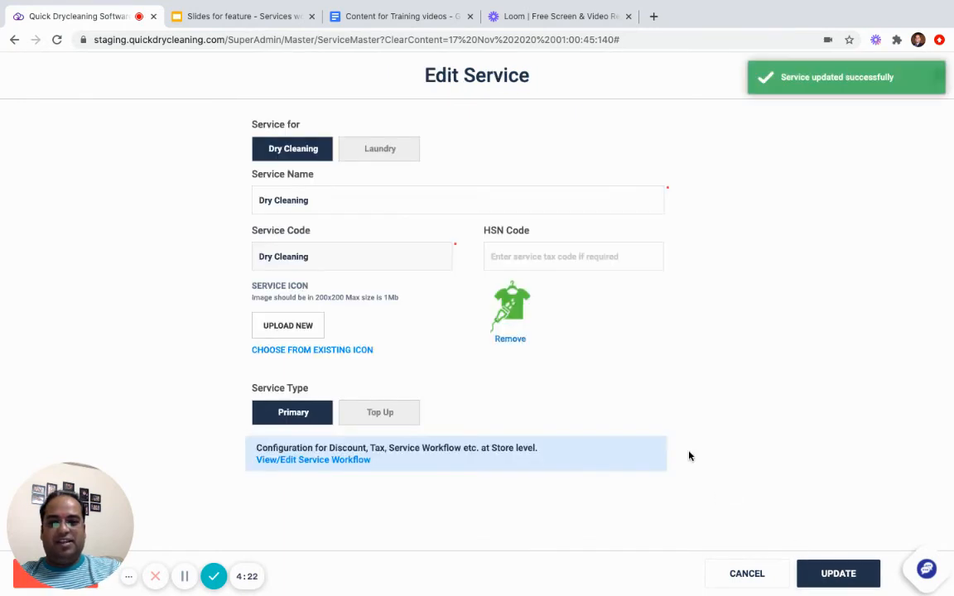
pyautogui.click(819, 573)
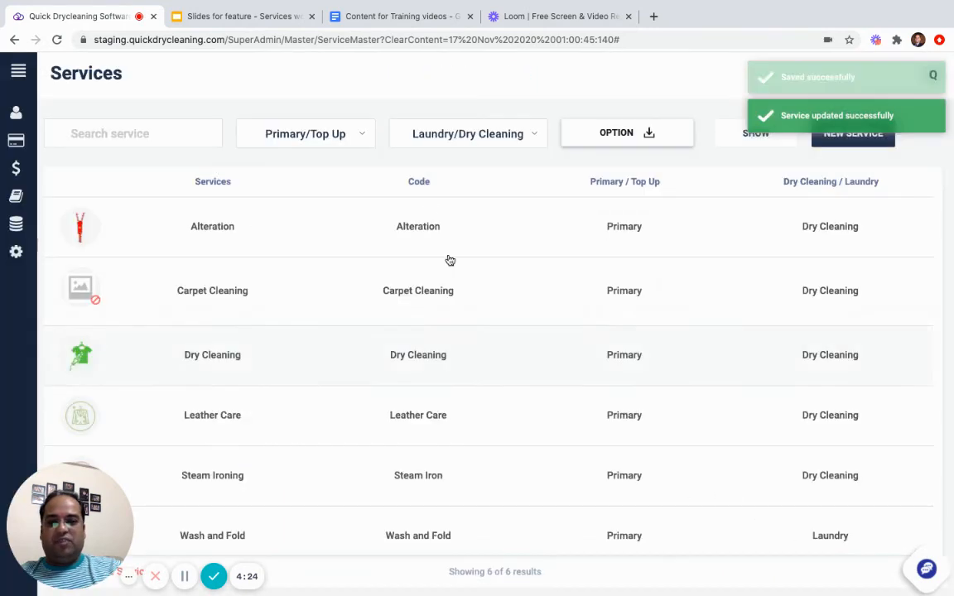
# Reopen the Dry Cleaning workflow and set the incoming-garment tracking option, with status "To be received from workshop", to Yes
pyautogui.click(249, 370)
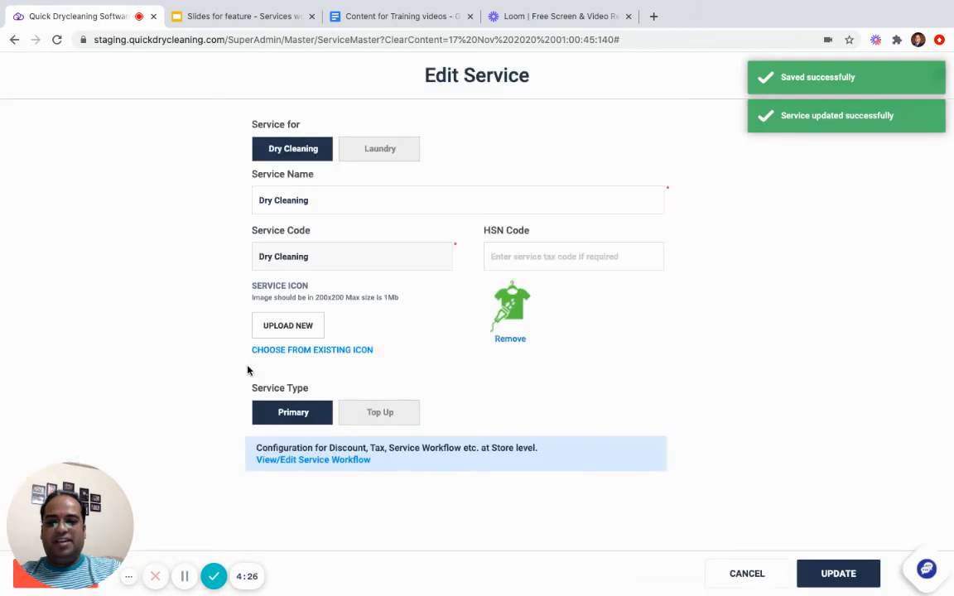
pyautogui.click(319, 459)
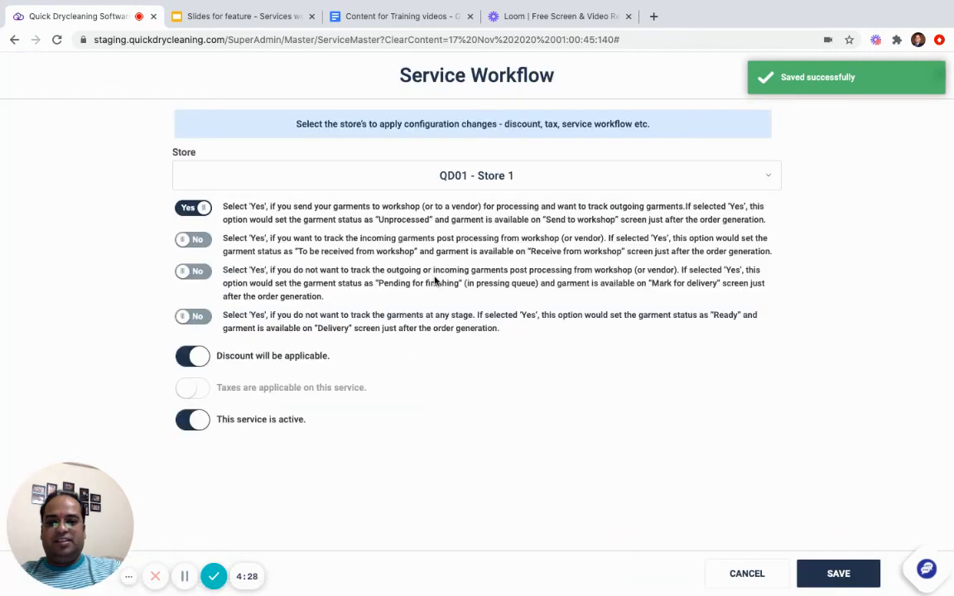
pyautogui.click(197, 239)
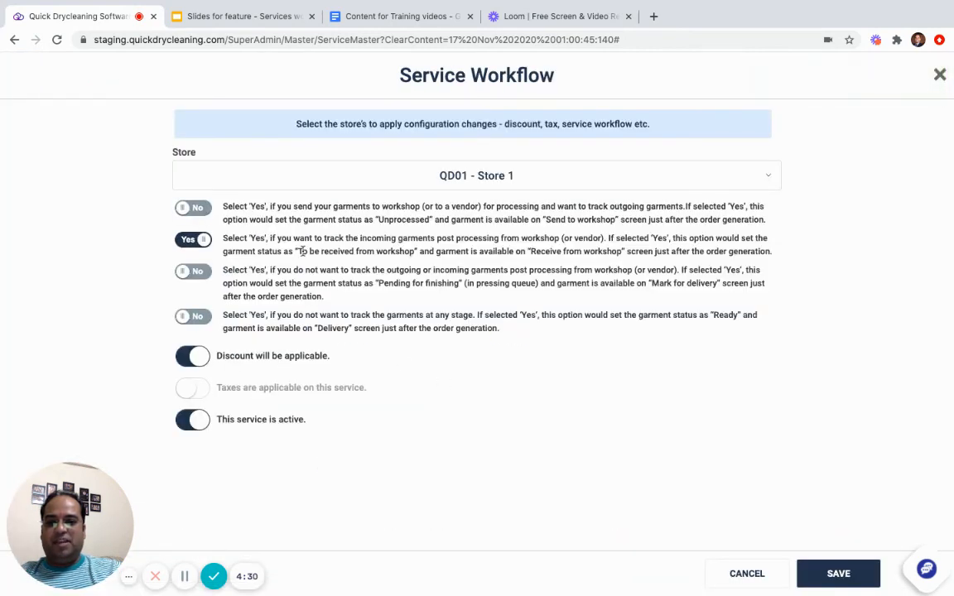
# Apply the changed workflow to QD02 - Store 2 and QD03 - Store 3 only, excluding QD01 - Store 1, and update the service
pyautogui.click(854, 580)
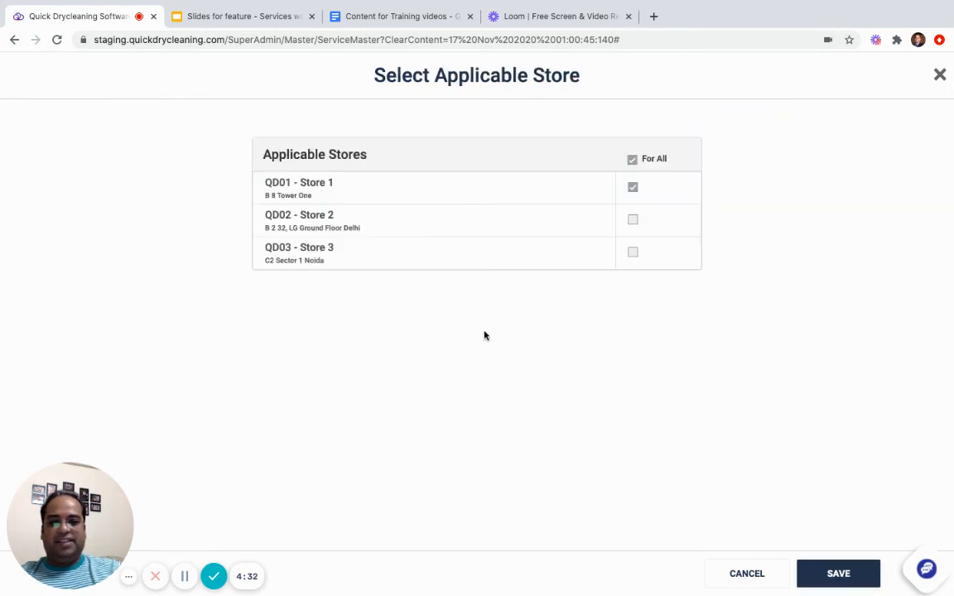
pyautogui.click(632, 221)
pyautogui.click(635, 254)
pyautogui.click(634, 188)
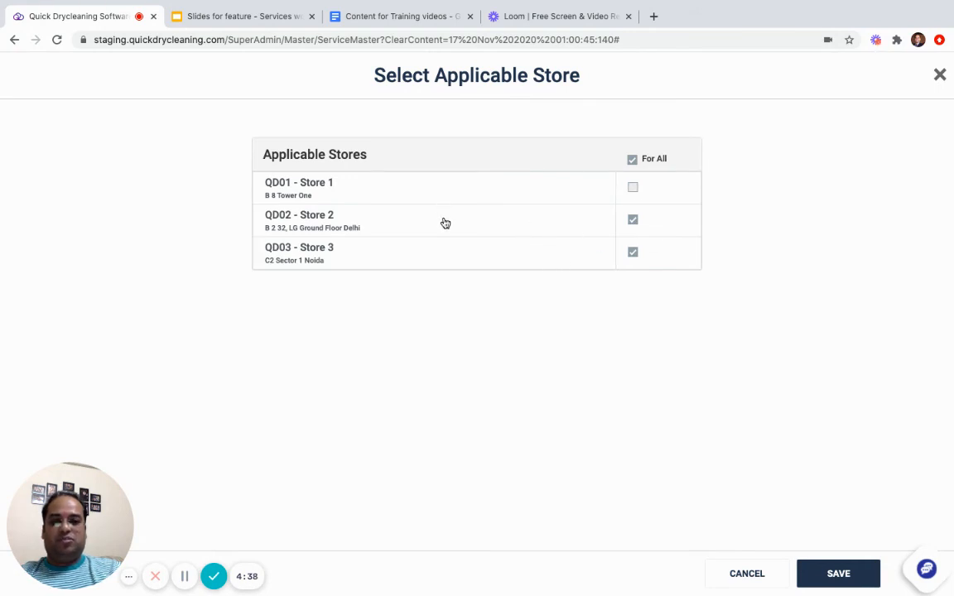
pyautogui.click(836, 573)
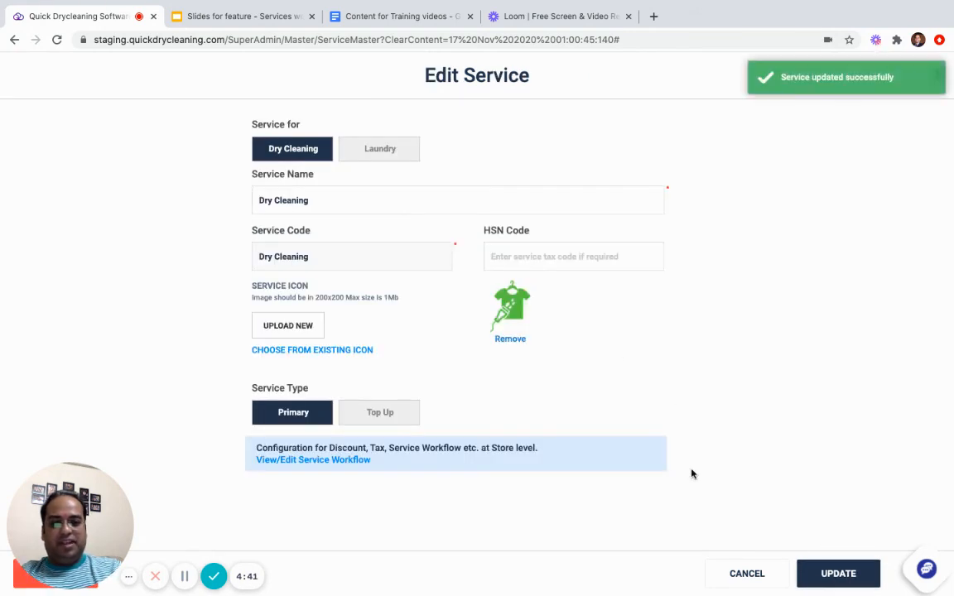
pyautogui.click(825, 584)
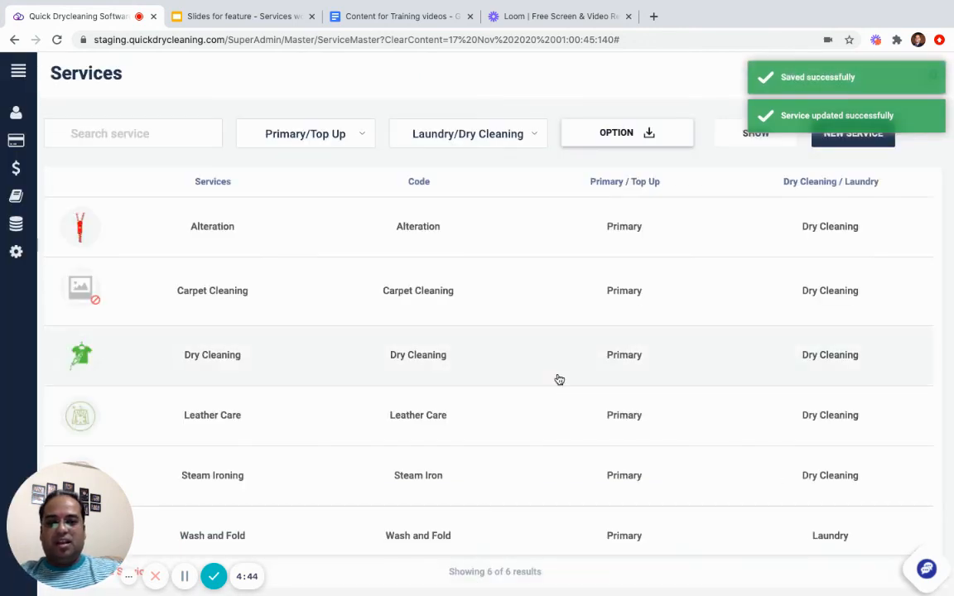